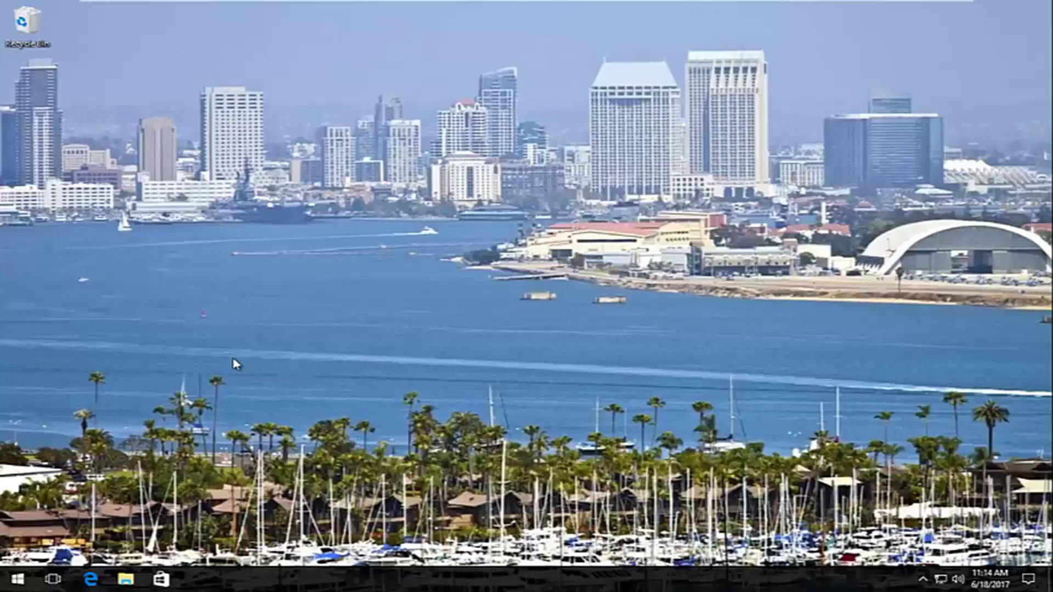
# Step: Open Command Prompt with administrator rights and allow it to make changes to the device
pyautogui.rightClick(16, 580)
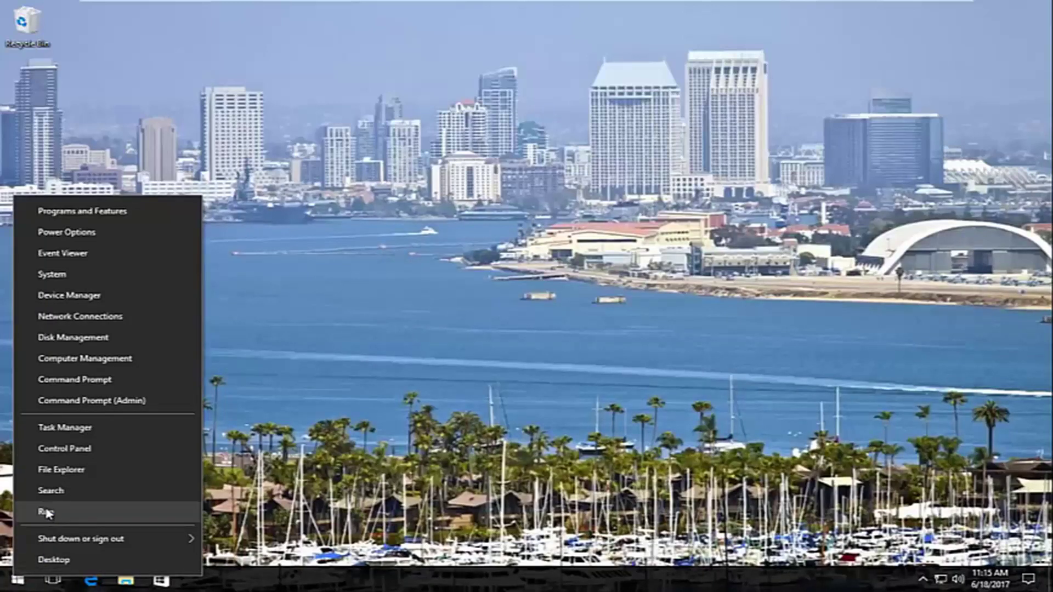
pyautogui.click(116, 403)
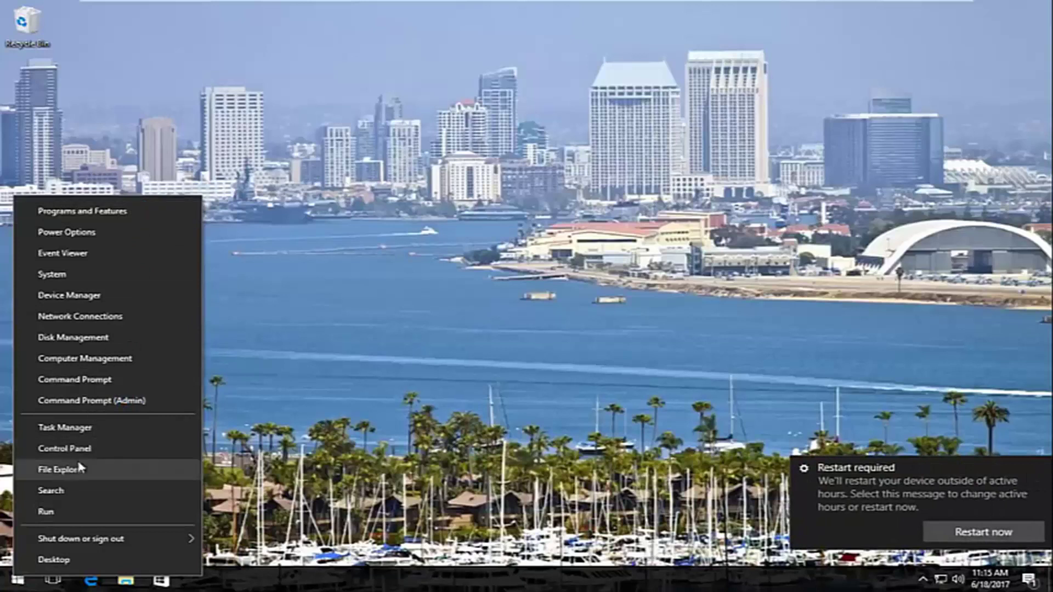
pyautogui.click(94, 404)
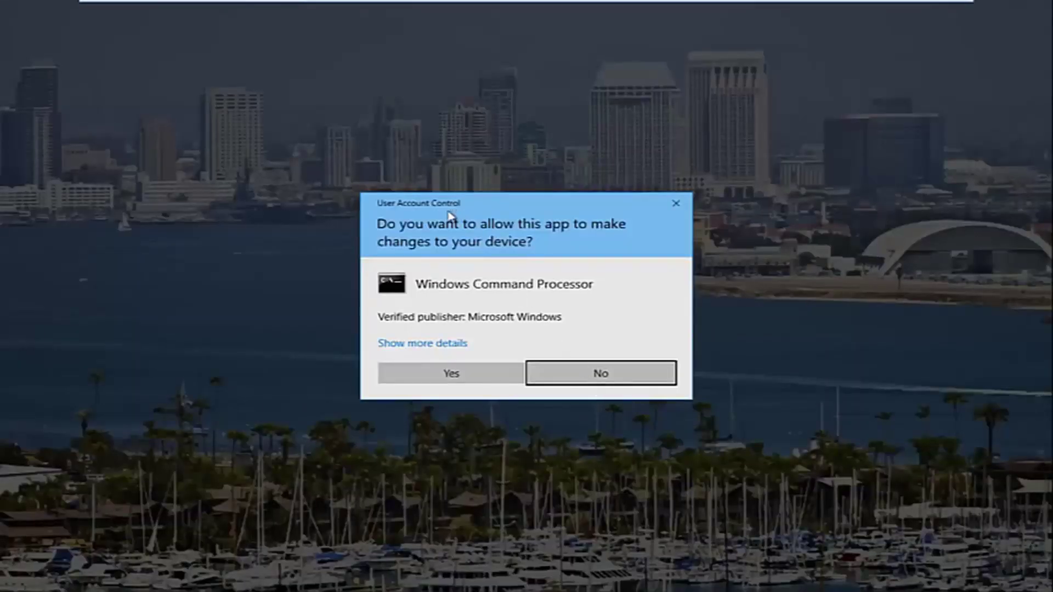
pyautogui.click(447, 376)
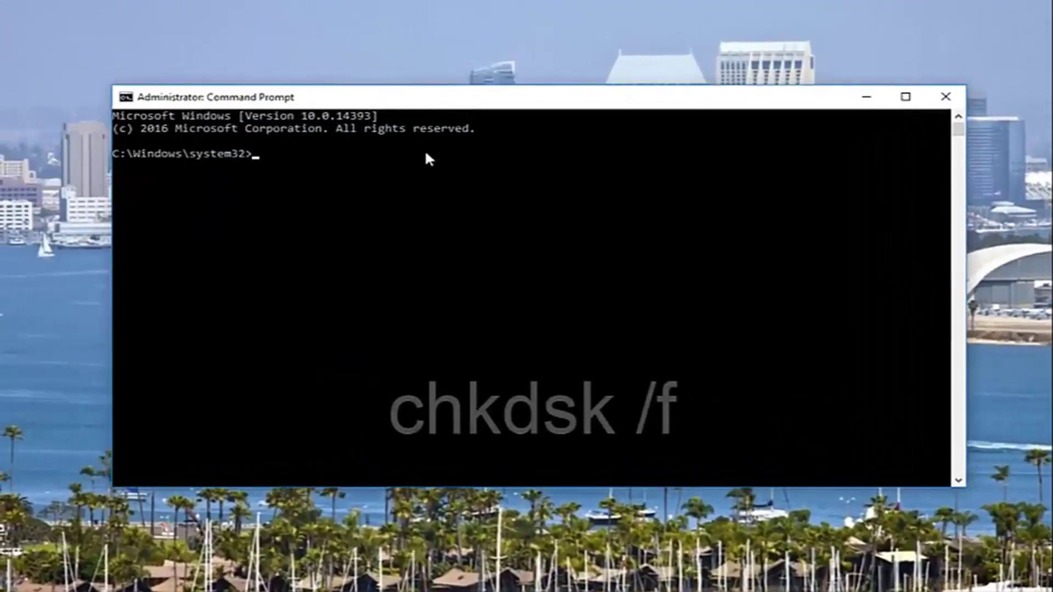
# Step: Run chkdsk /f in the administrator Command Prompt
pyautogui.write('ch')
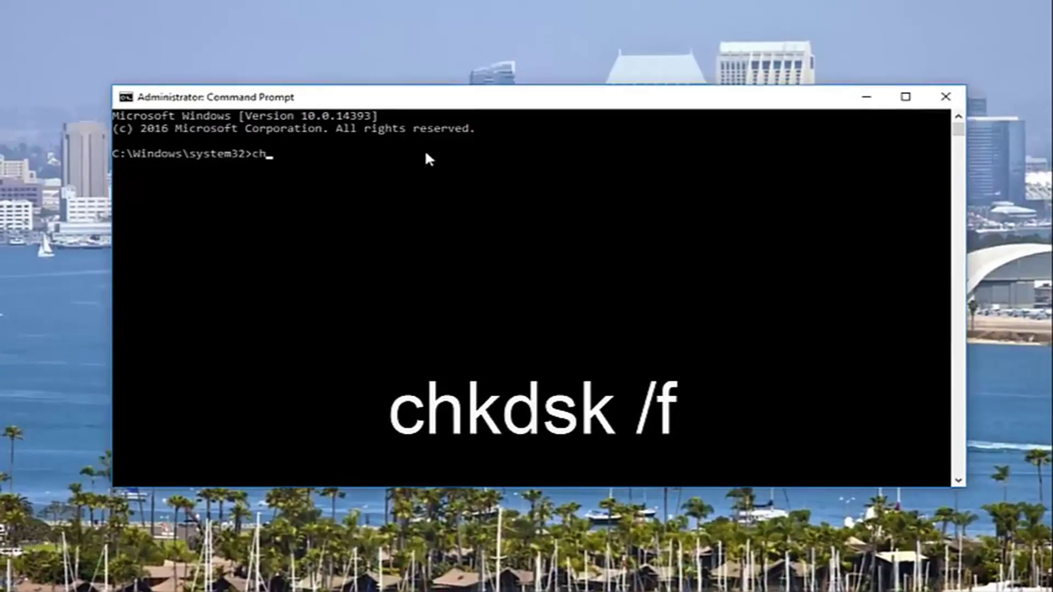
pyautogui.write('kdsk')
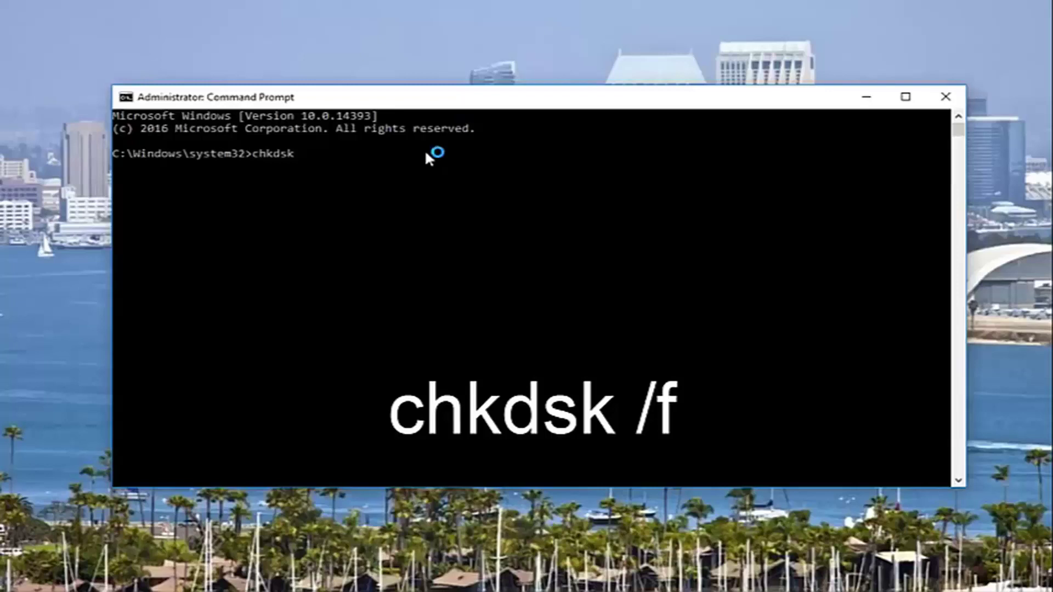
pyautogui.write(' /f')
pyautogui.press('Return')
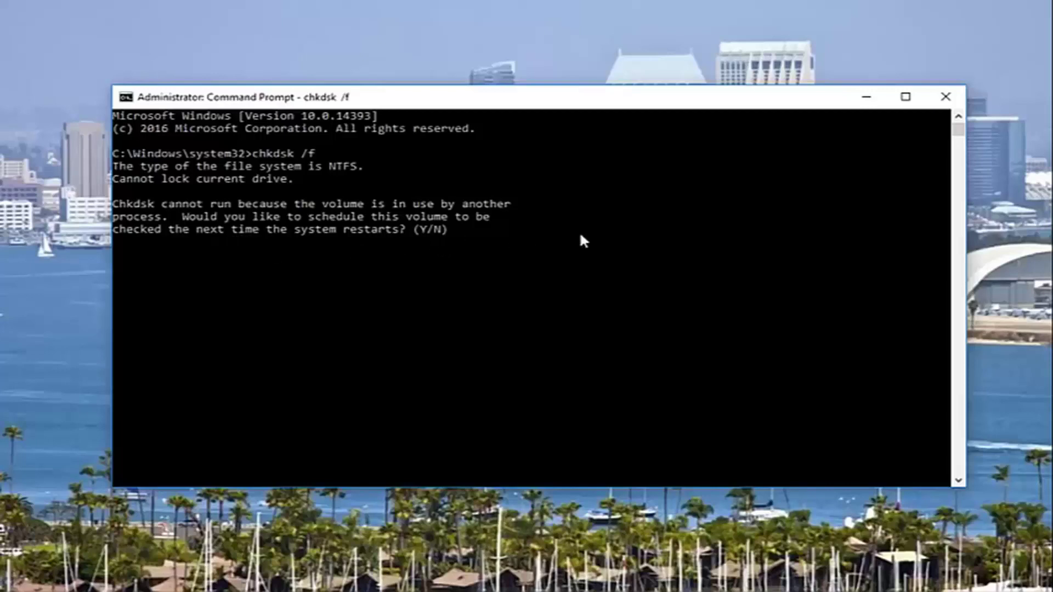
# Step: Answer y to schedule the volume check for the next system restart and close Command Prompt
pyautogui.write('y')
pyautogui.press('Return')
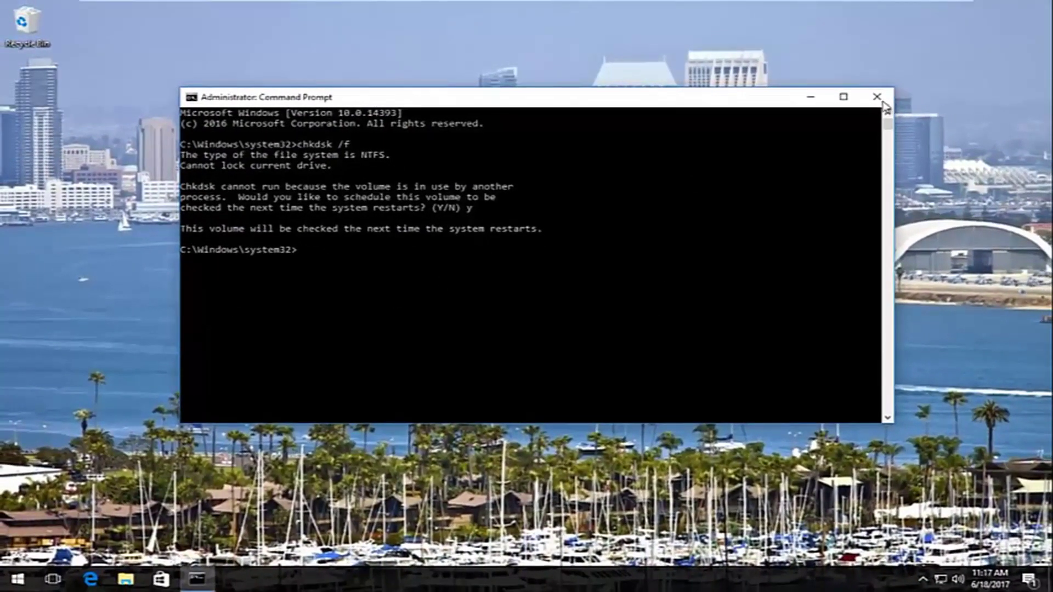
pyautogui.click(879, 102)
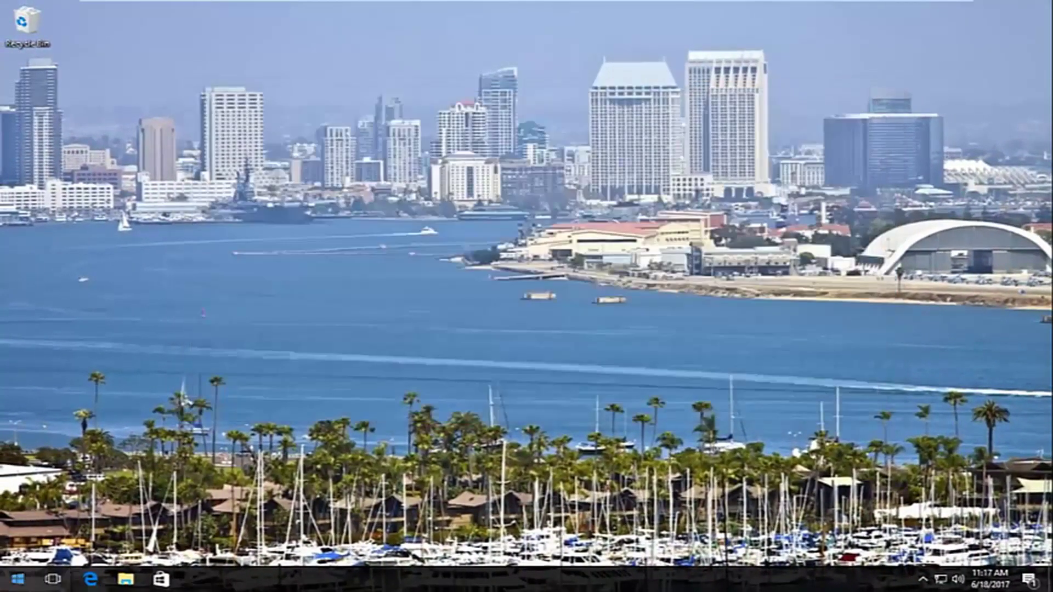
pyautogui.click(6, 586)
pyautogui.click(18, 550)
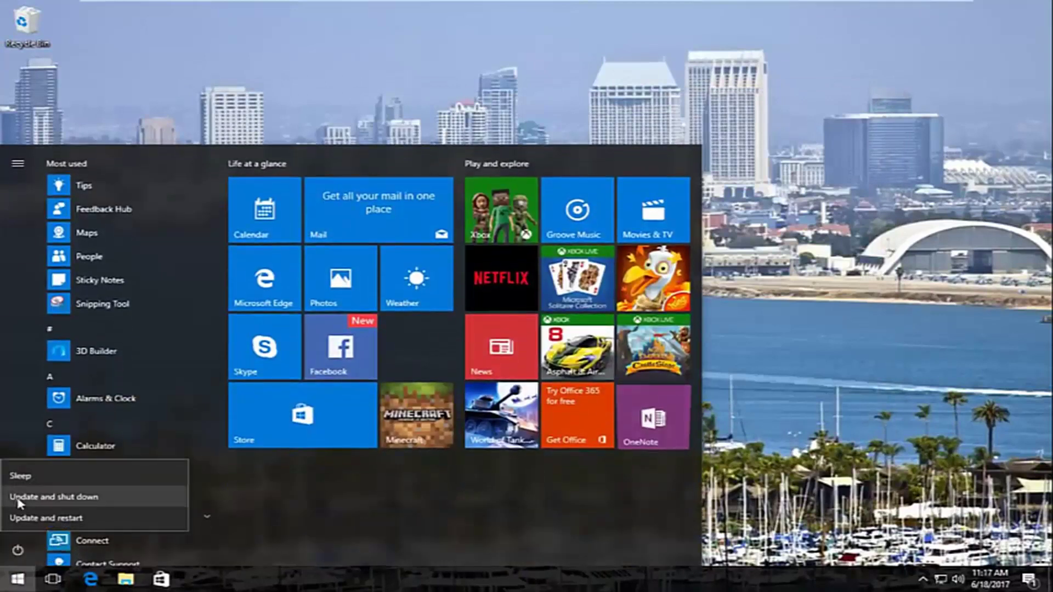
pyautogui.click(858, 301)
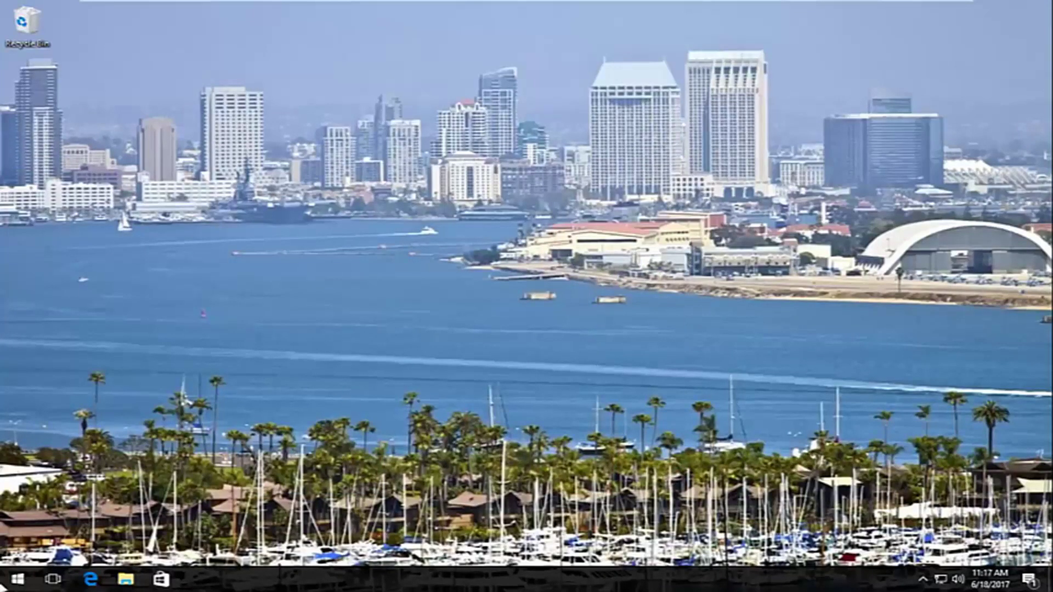
pyautogui.click(16, 580)
pyautogui.click(813, 247)
# Step: Open Task Manager in its detailed view and show the list of startup programs
pyautogui.rightClick(511, 577)
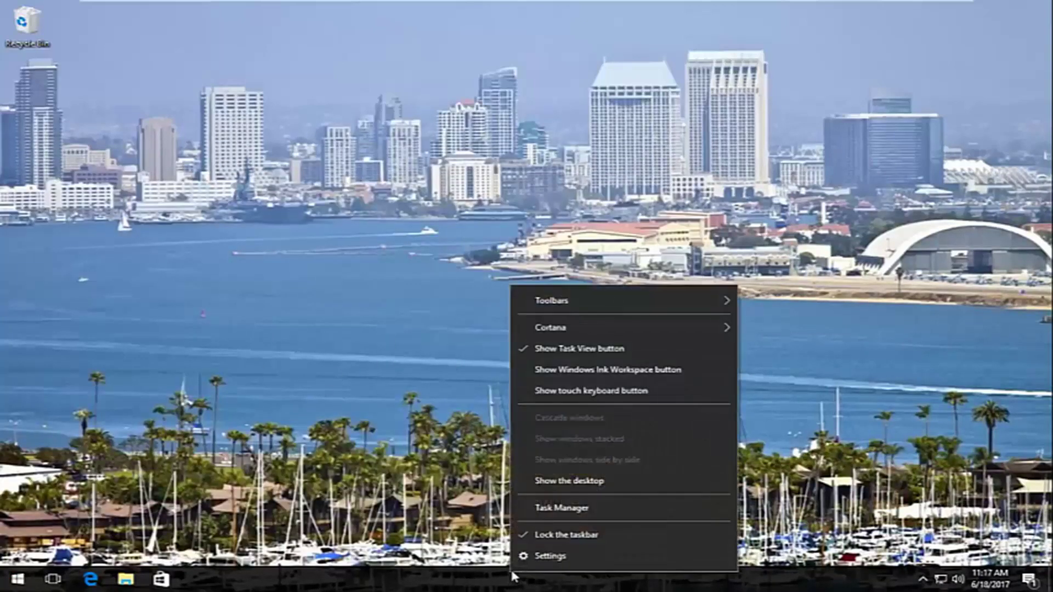
pyautogui.click(557, 510)
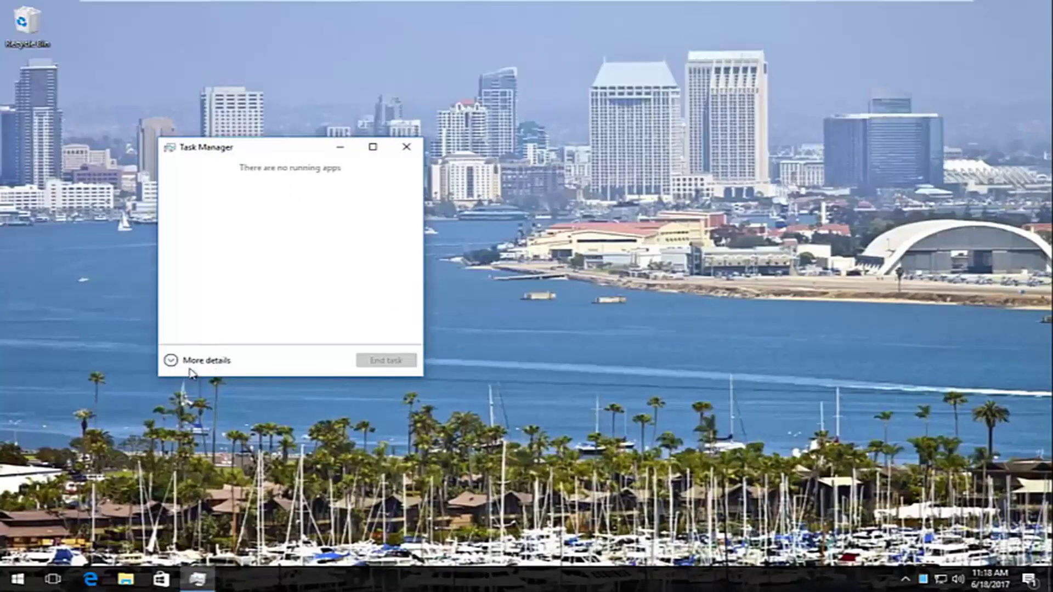
pyautogui.click(171, 361)
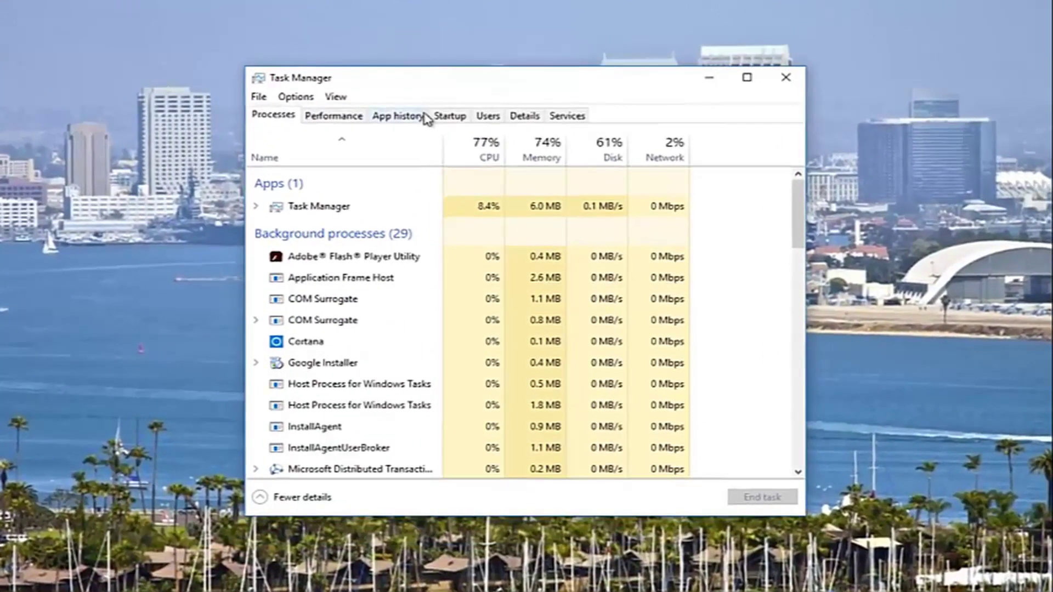
pyautogui.click(449, 118)
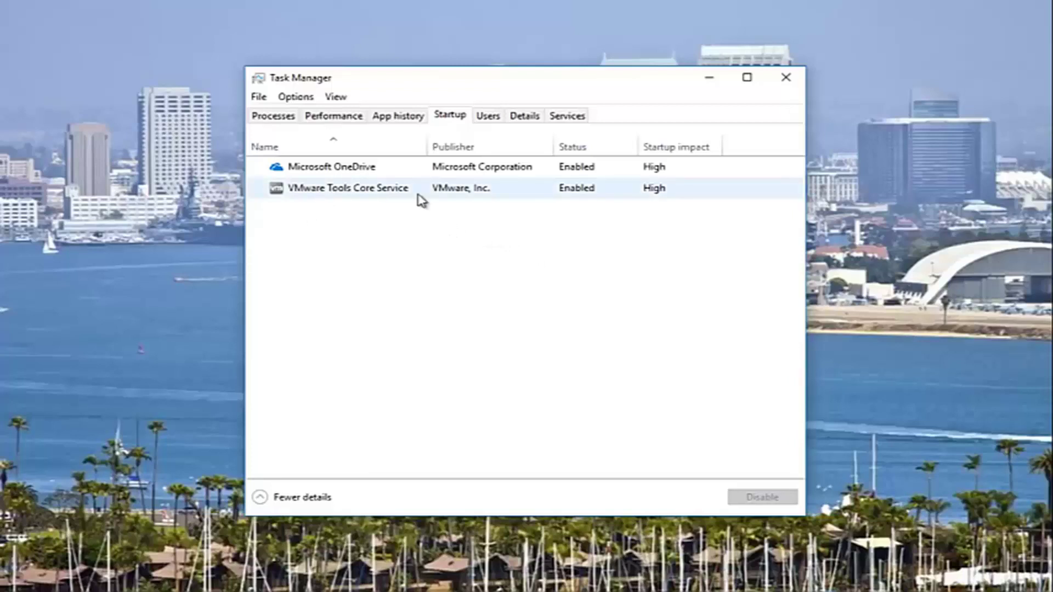
# Step: Disable Microsoft OneDrive as a startup program and close Task Manager
pyautogui.click(324, 170)
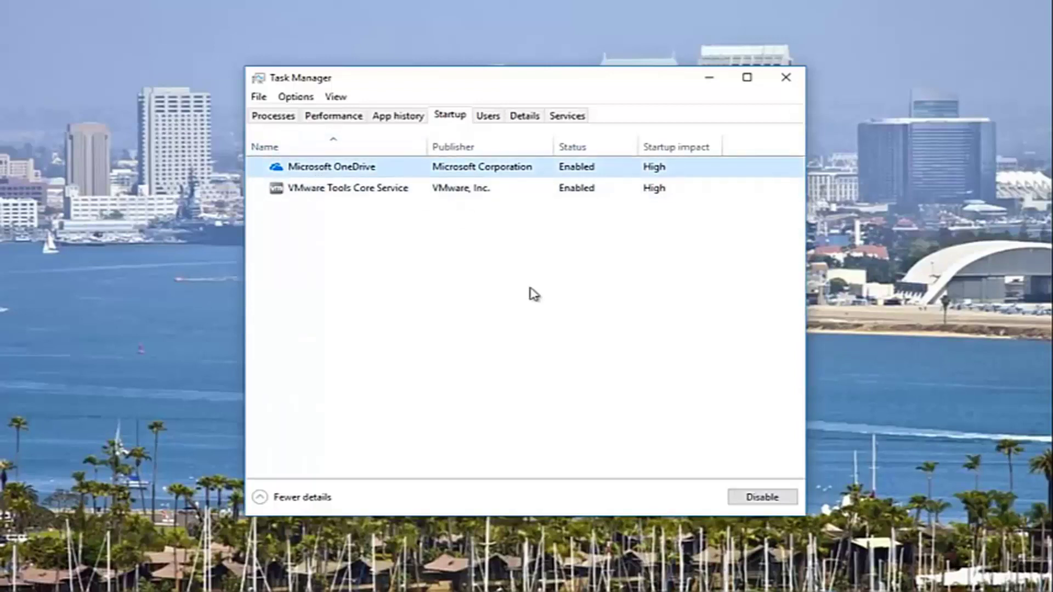
pyautogui.click(758, 503)
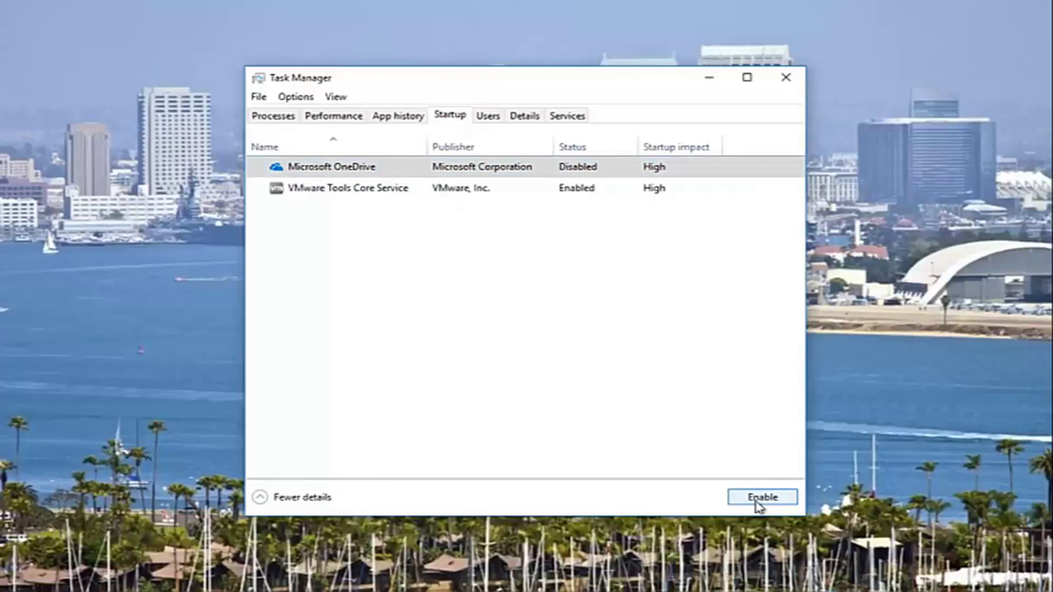
pyautogui.click(351, 188)
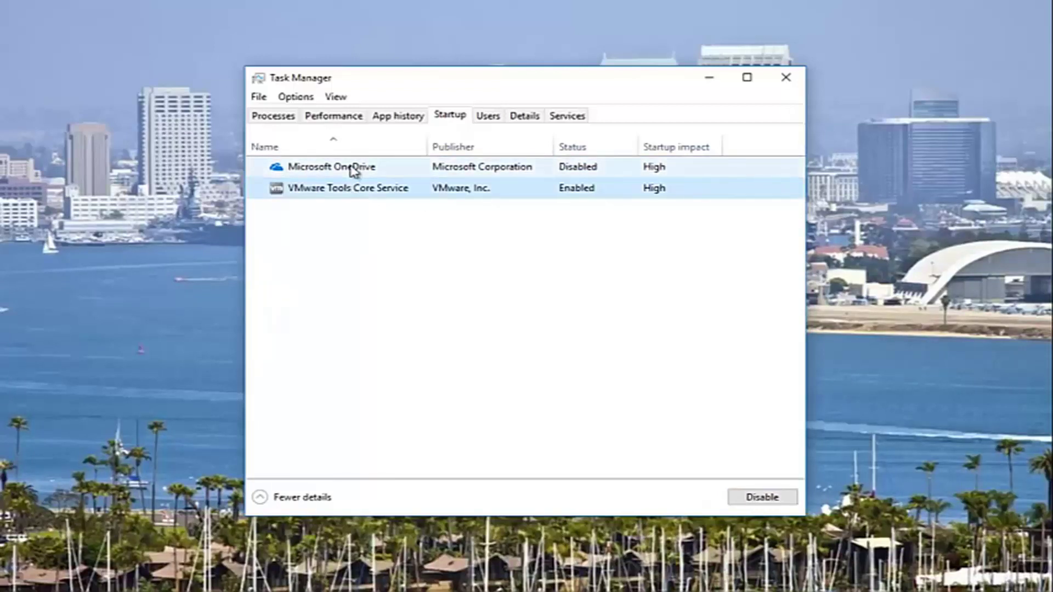
pyautogui.click(353, 169)
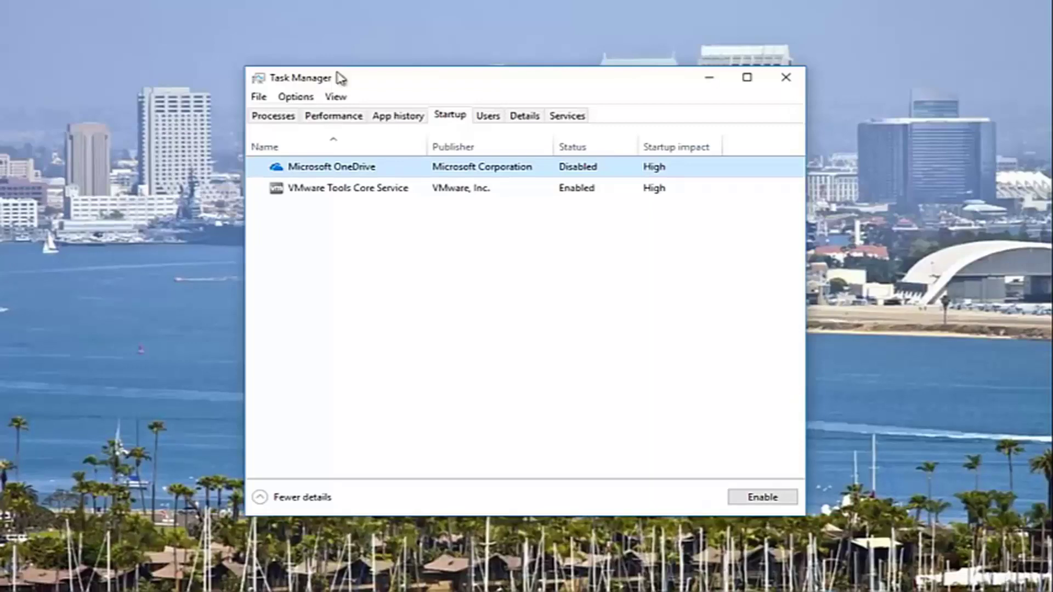
pyautogui.click(786, 82)
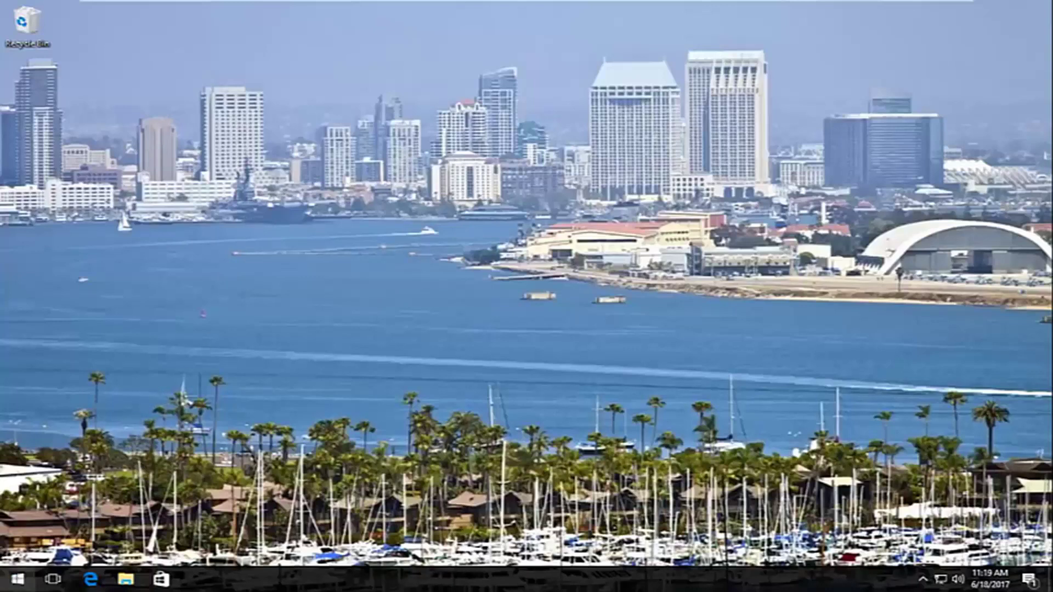
# Step: Search for "disk cleanup" and open the Disk Cleanup desktop app
pyautogui.click(3, 580)
pyautogui.write('d')
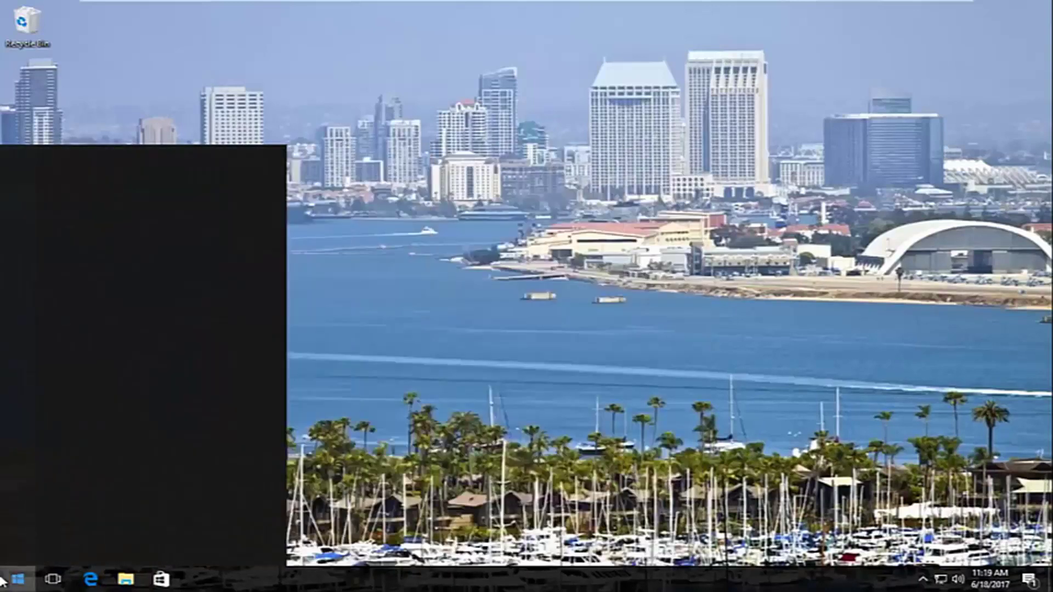
pyautogui.write('i')
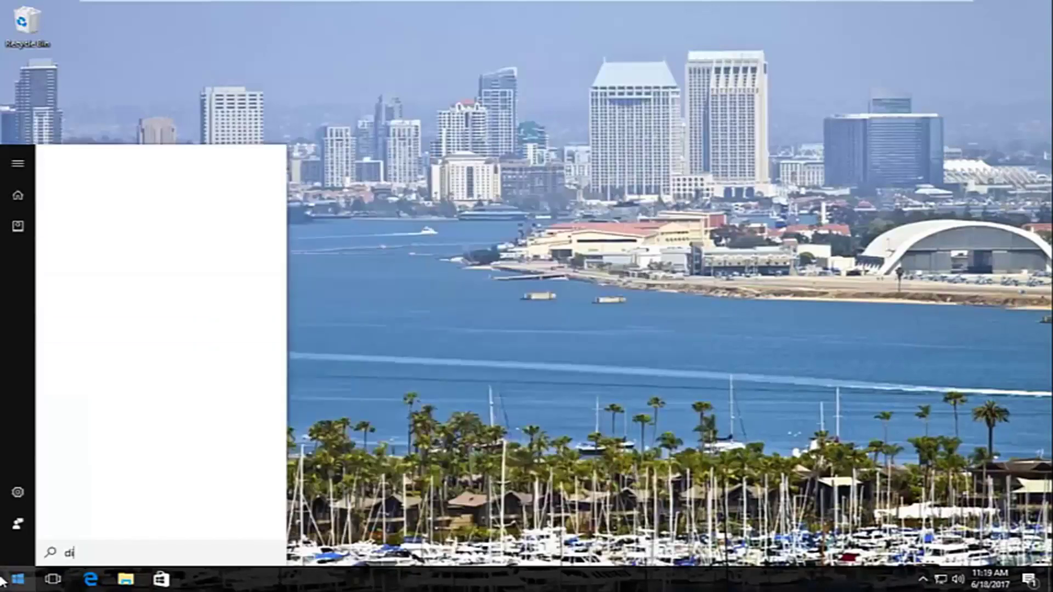
pyautogui.write('sk cleanup')
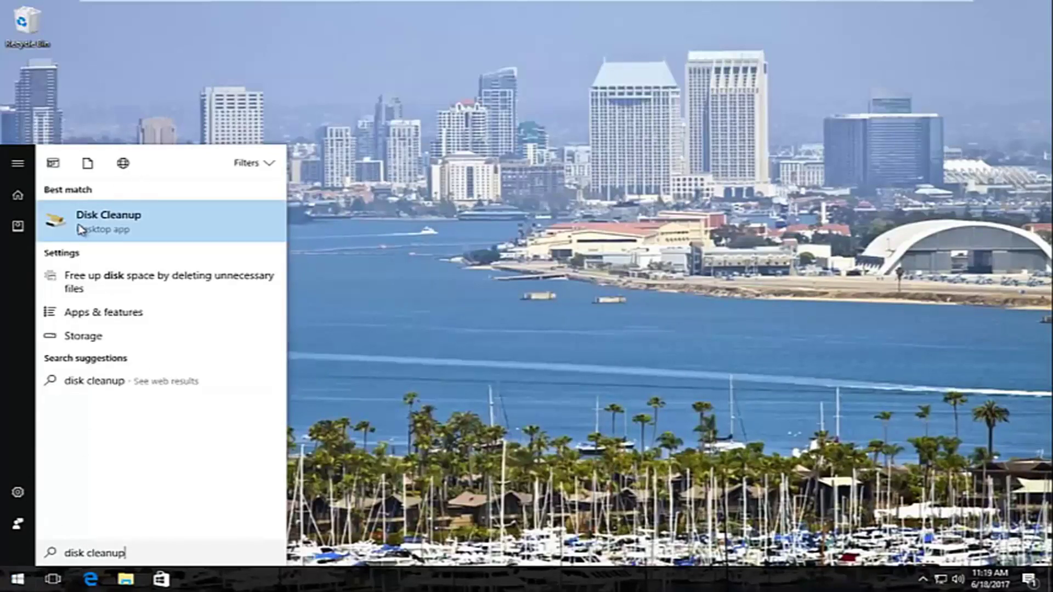
pyautogui.click(97, 219)
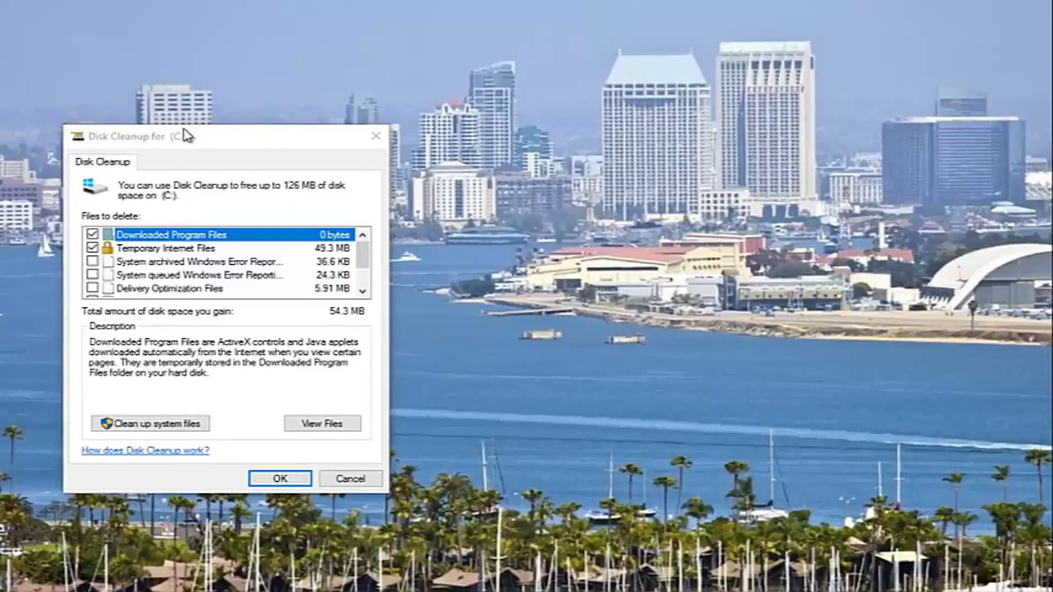
# Step: Examine the file categories Disk Cleanup offers to delete from the C: drive, and close it without cleaning
pyautogui.moveTo(191, 139); pyautogui.dragTo(492, 98)
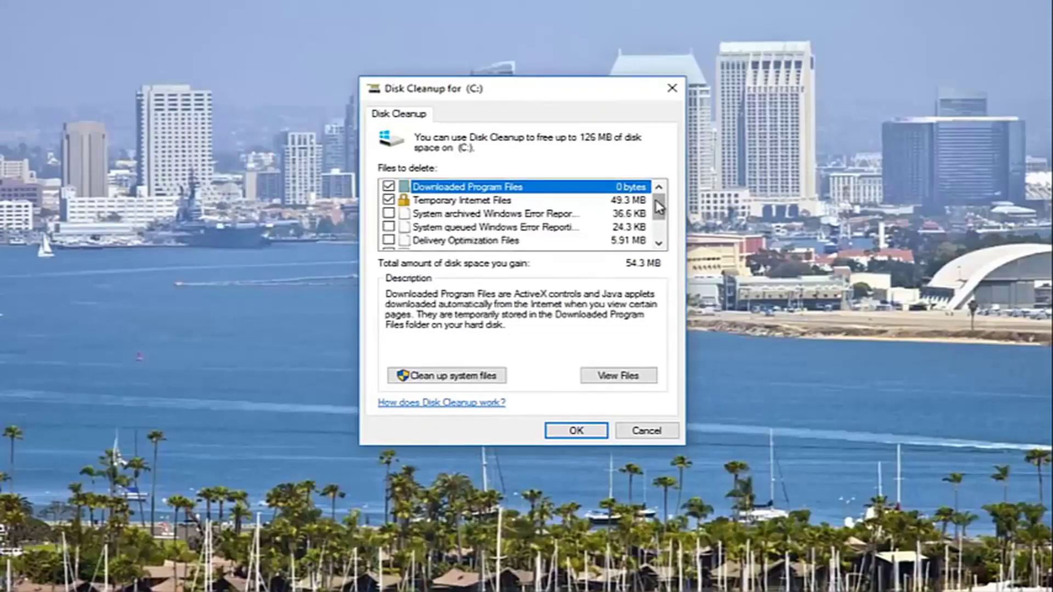
pyautogui.moveTo(658, 210); pyautogui.dragTo(606, 162)
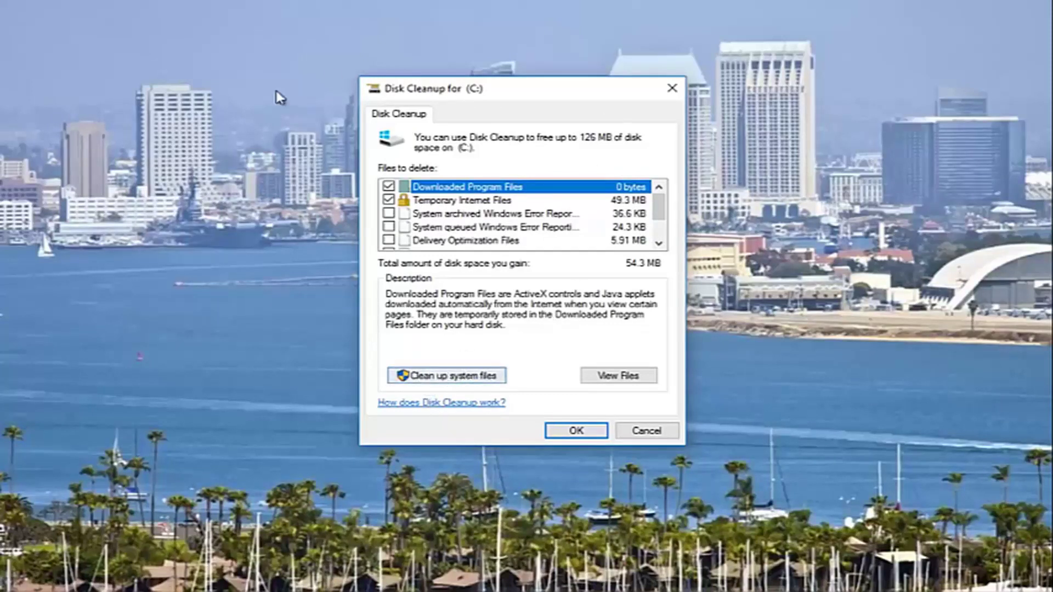
pyautogui.click(673, 90)
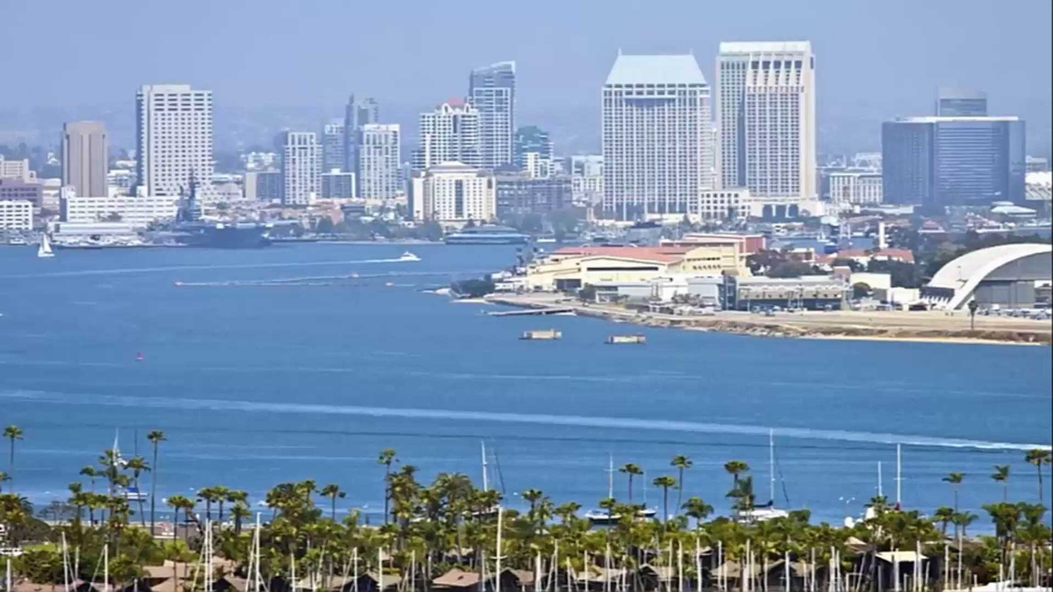
# Step: Search for "def", open Defragment and Optimize Drives, and check the status of System Reserved and C:
pyautogui.press('super')
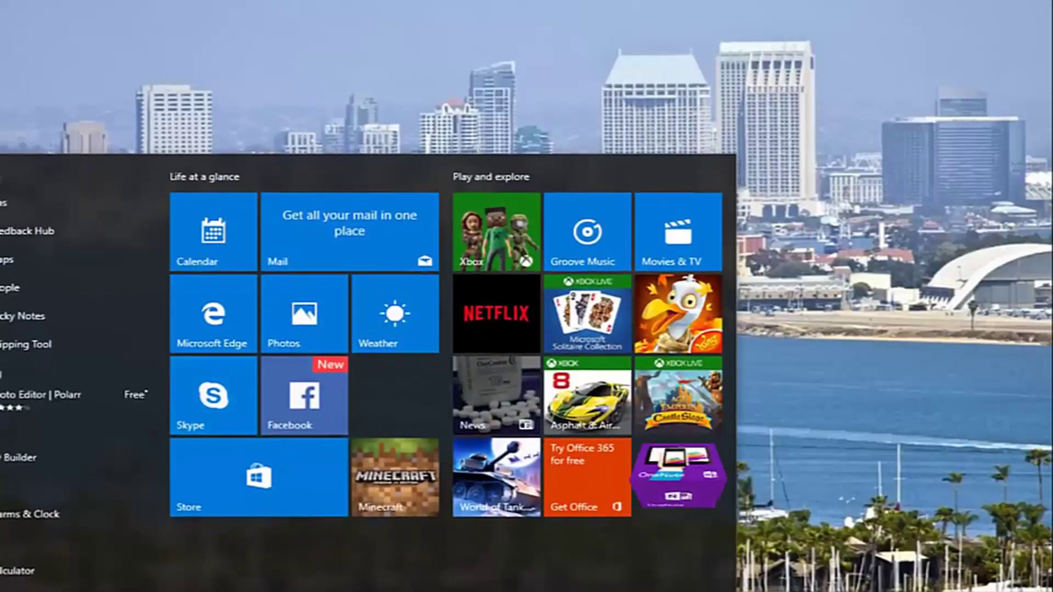
pyautogui.write('def')
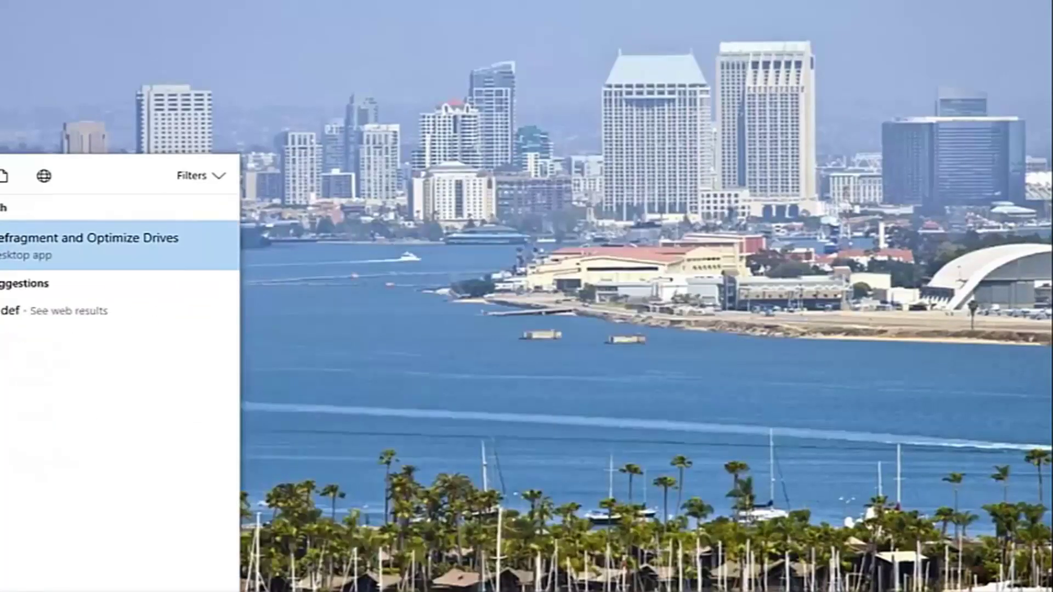
pyautogui.click(69, 253)
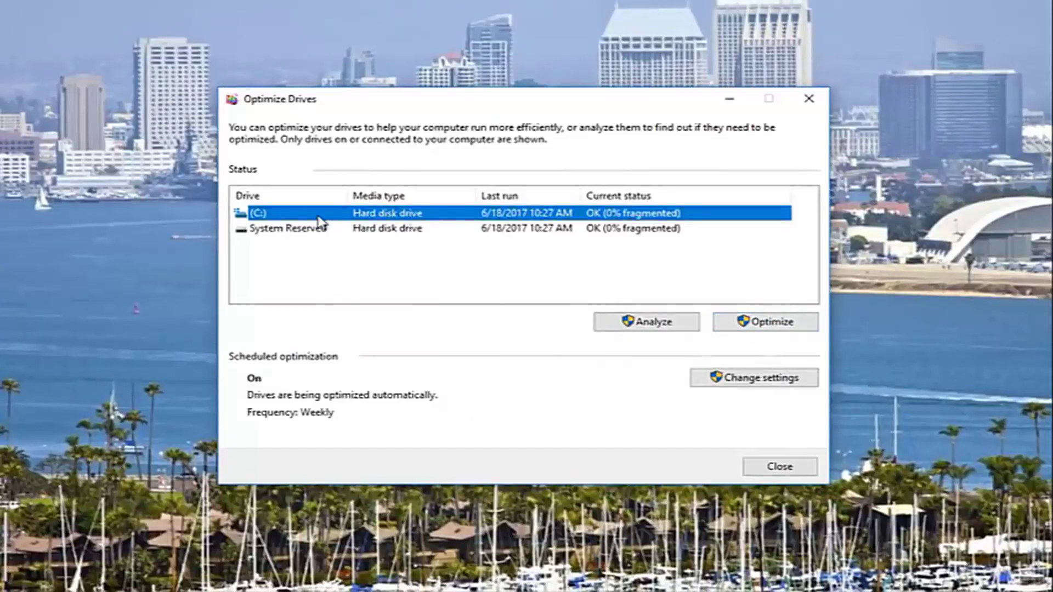
pyautogui.click(272, 234)
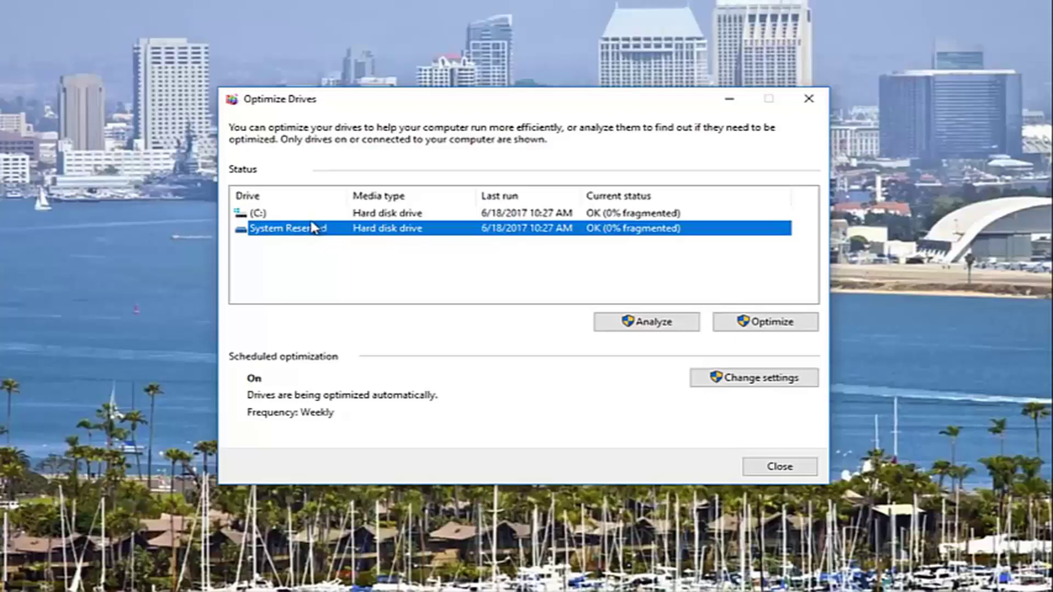
pyautogui.click(284, 214)
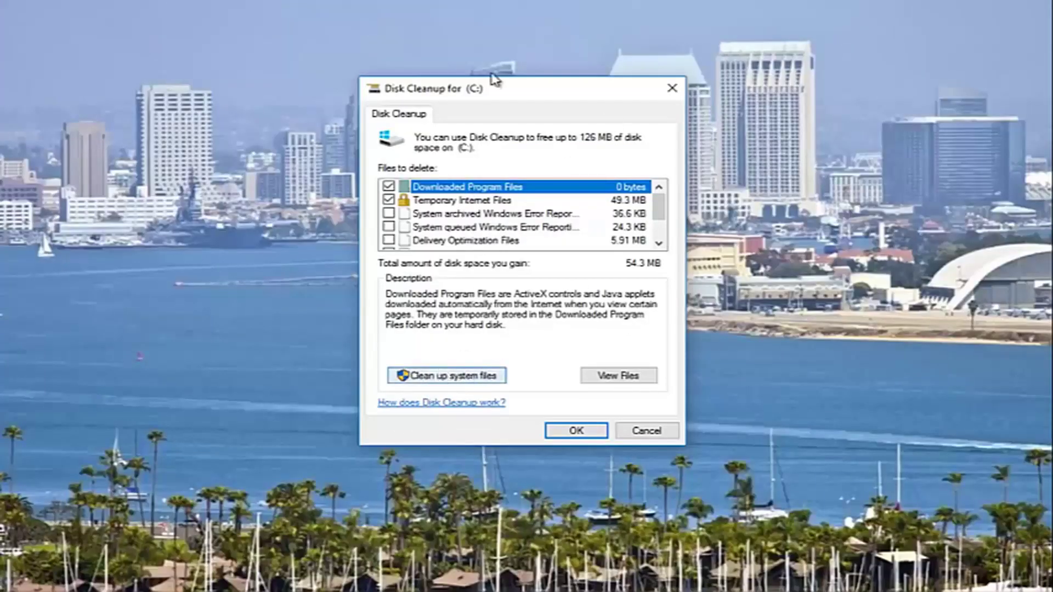
# Step: Close the Disk Cleanup window and open Defragment and Optimize Drives by searching for "def"
pyautogui.click(673, 89)
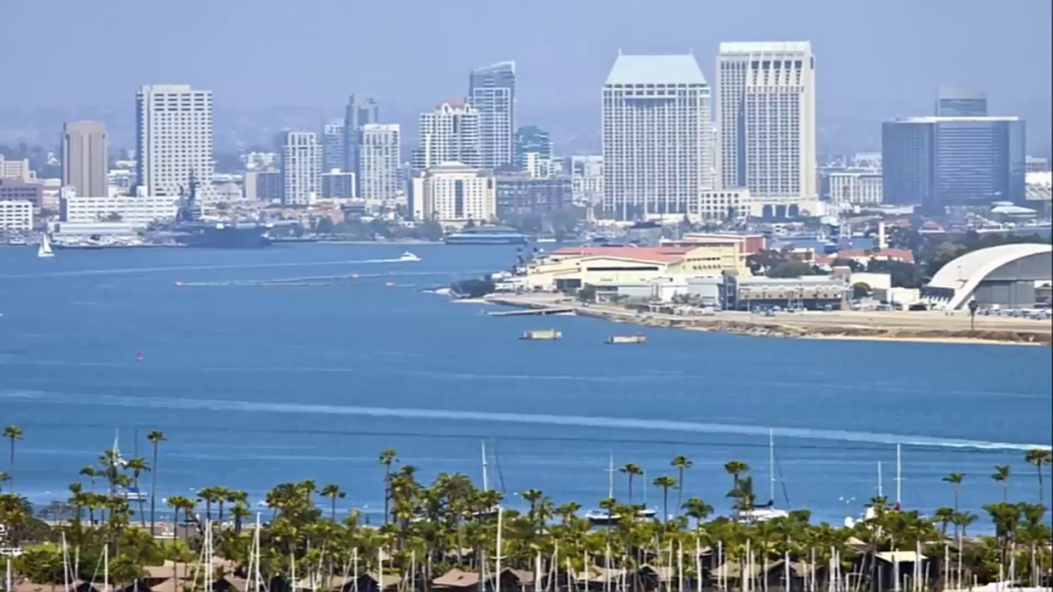
pyautogui.press('super')
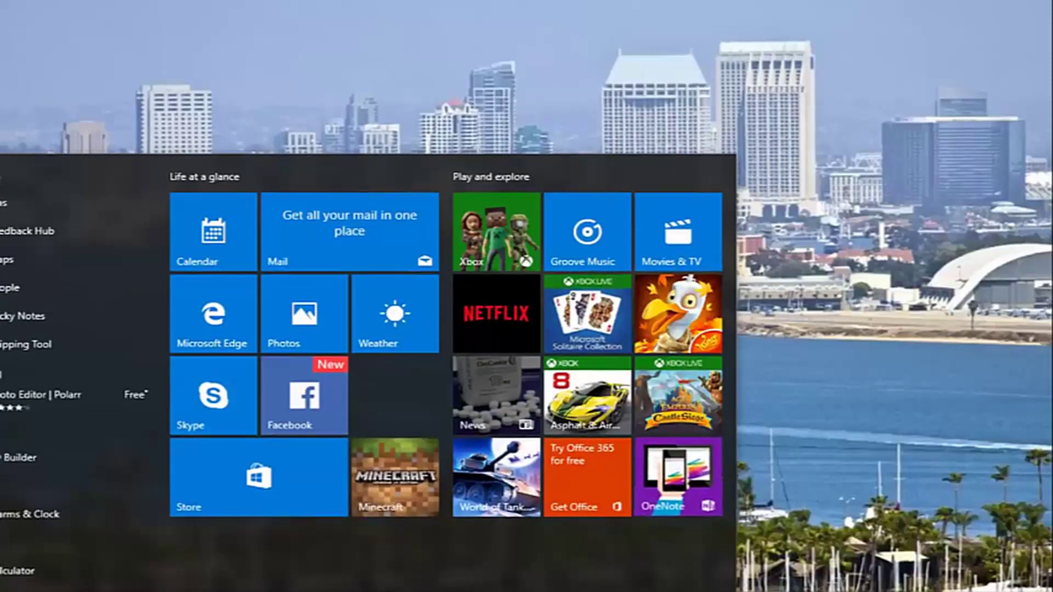
pyautogui.write('disk')
pyautogui.press('BackSpace')
pyautogui.press('BackSpace')
pyautogui.press('BackSpace')
pyautogui.press('BackSpace')
pyautogui.write('def')
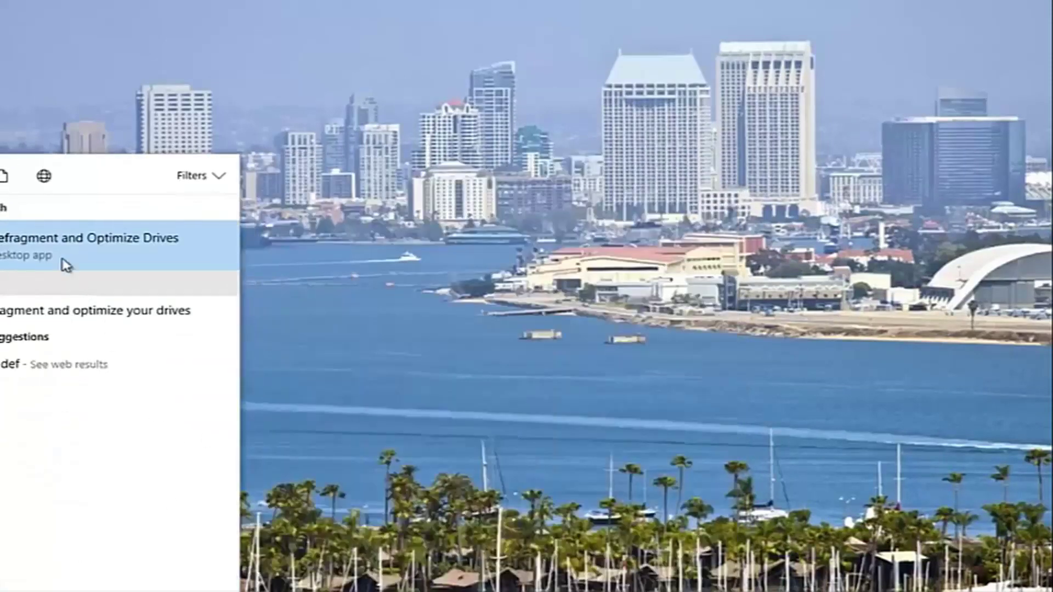
pyautogui.click(66, 252)
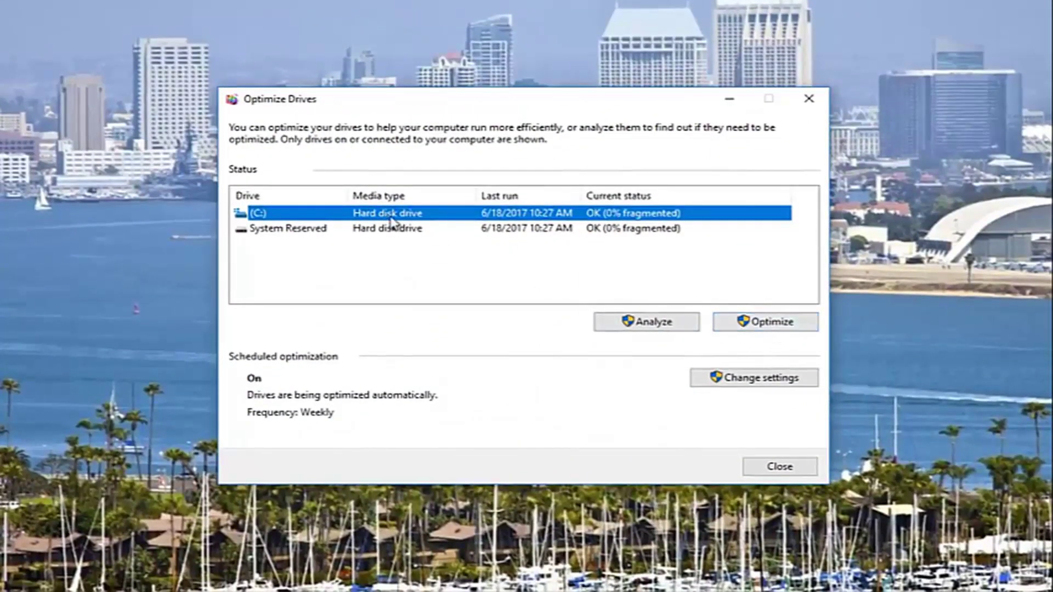
# Step: Examine the fragmentation status of the System Reserved and C: drives and close Optimize Drives
pyautogui.click(266, 230)
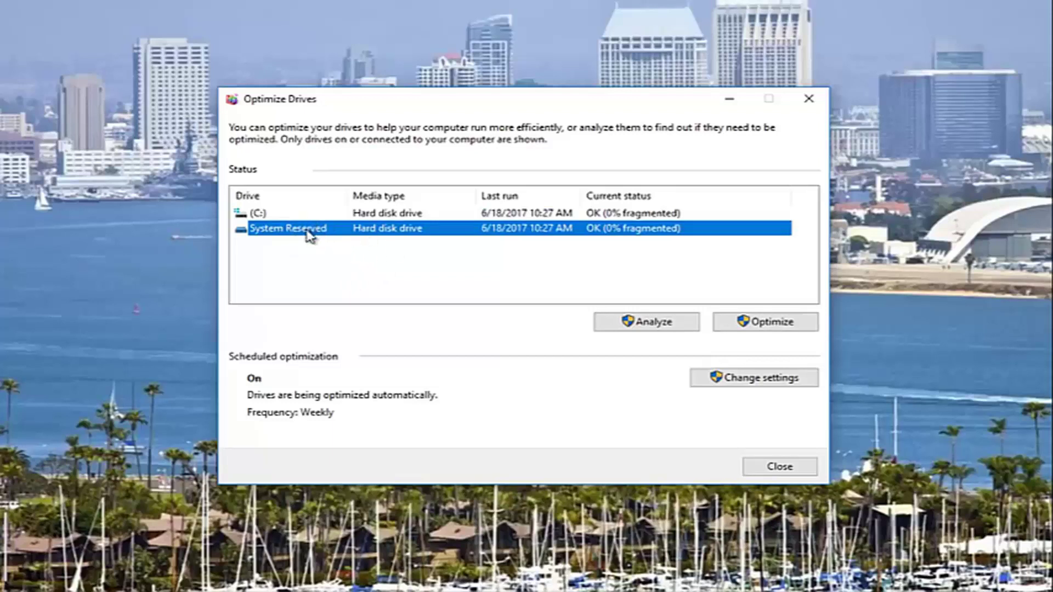
pyautogui.click(282, 214)
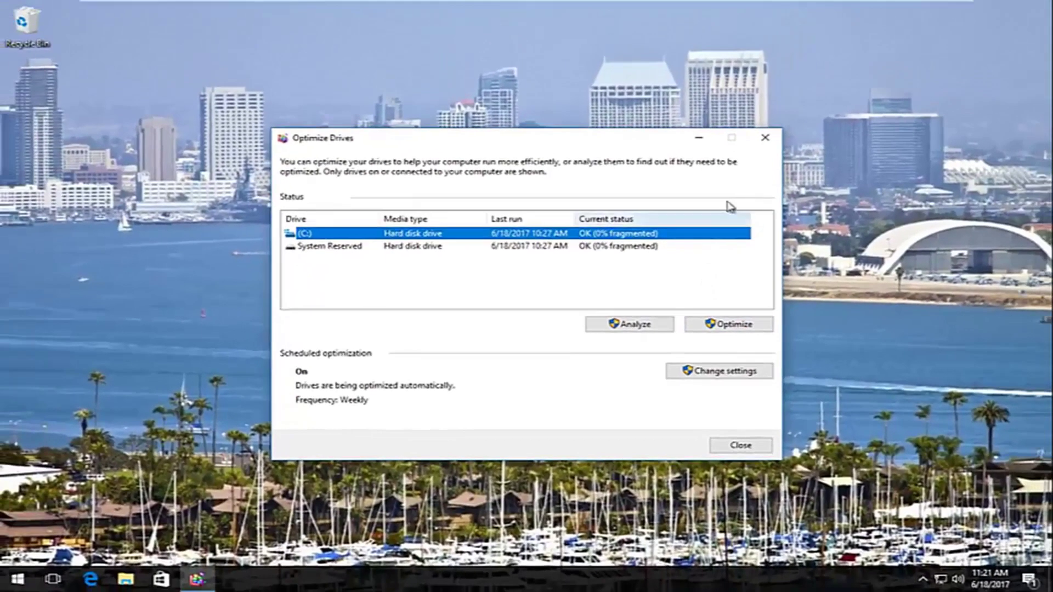
pyautogui.click(761, 144)
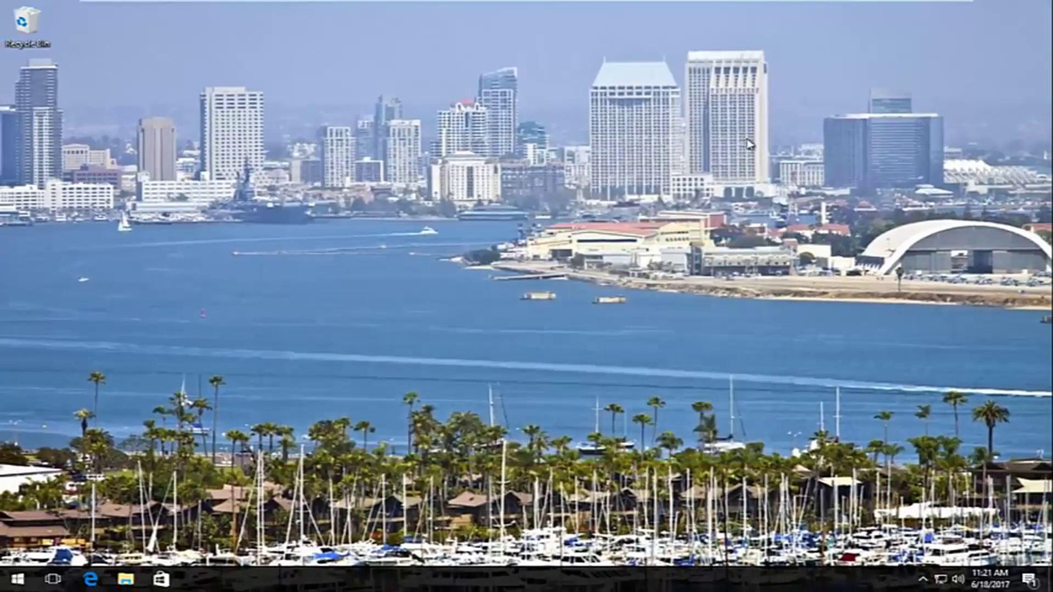